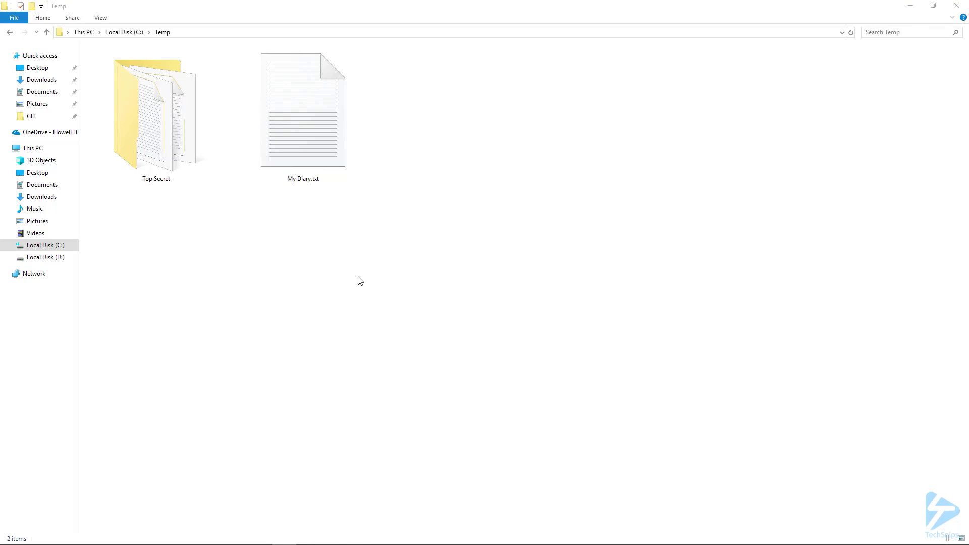
- Turn on Encrypt contents for My Diary.txt, choosing 'Encrypt the file only'
right_click(326, 143)
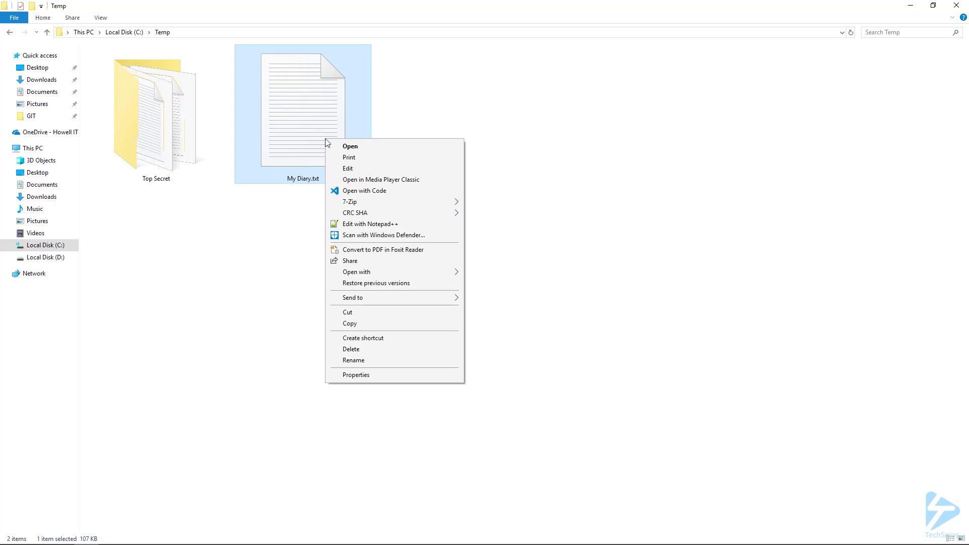
click(356, 376)
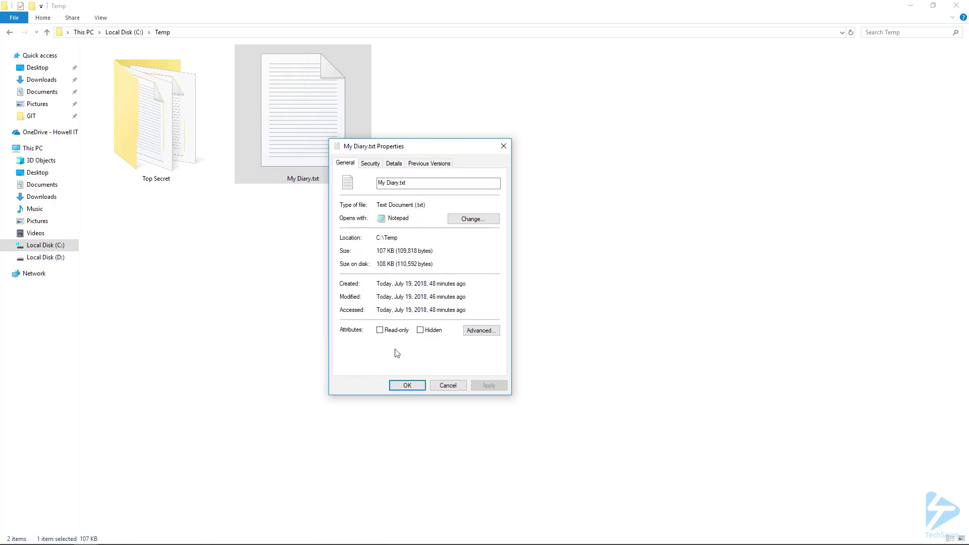
click(485, 335)
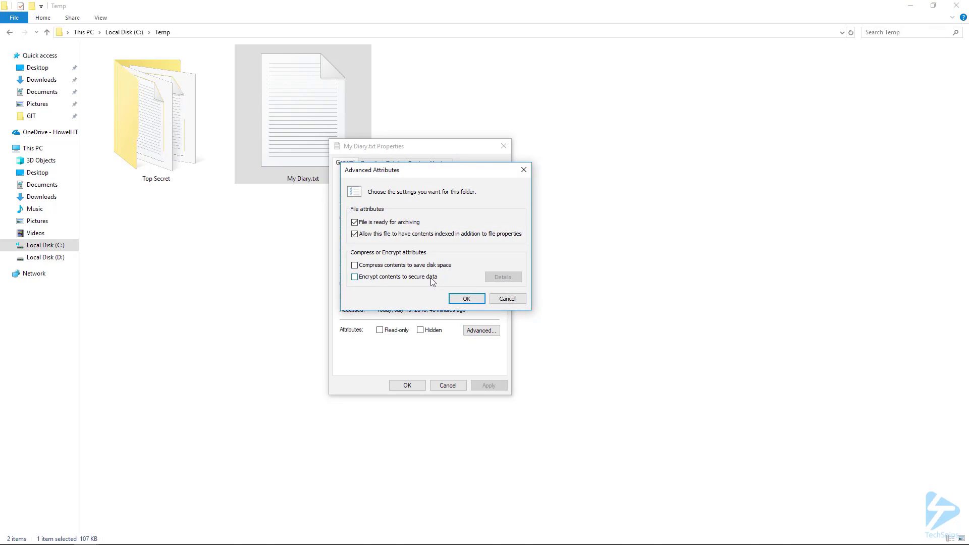
click(469, 298)
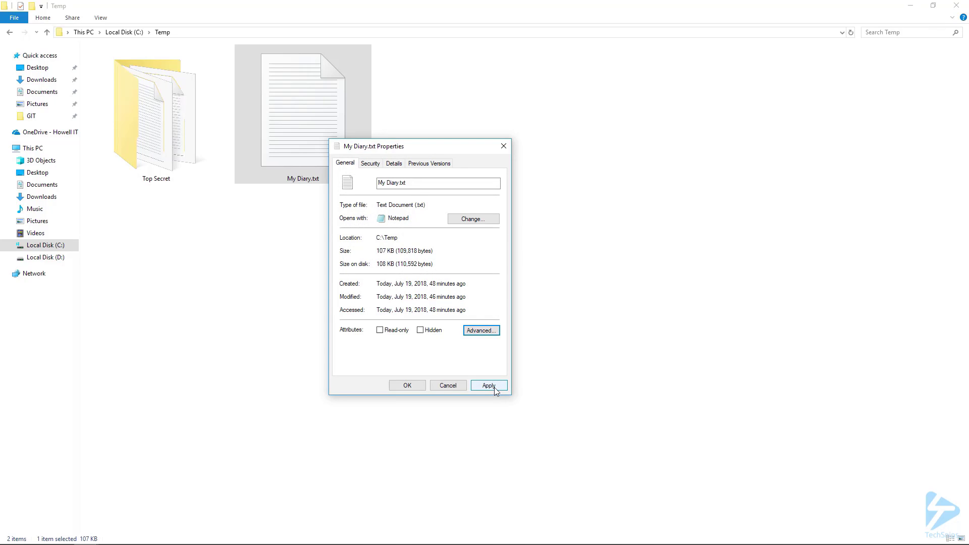
click(488, 386)
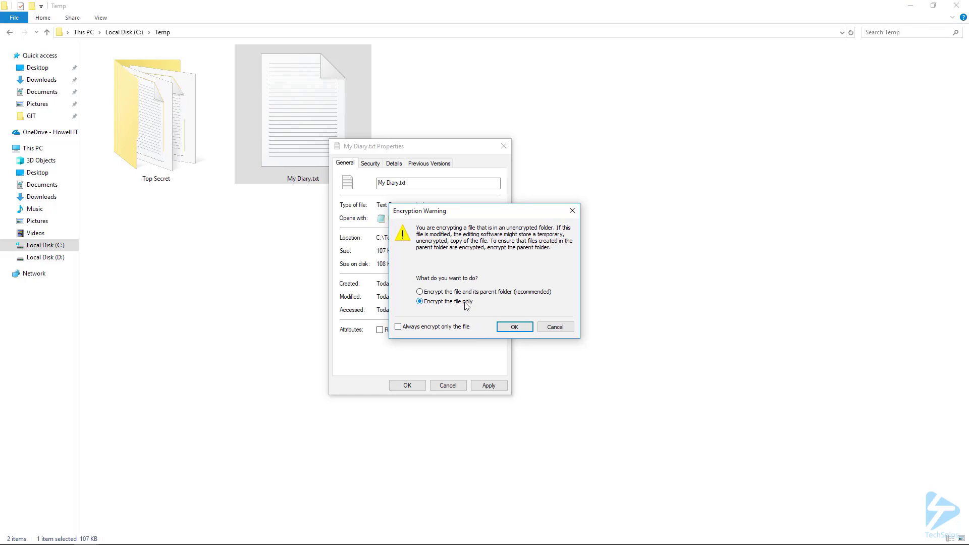
click(511, 327)
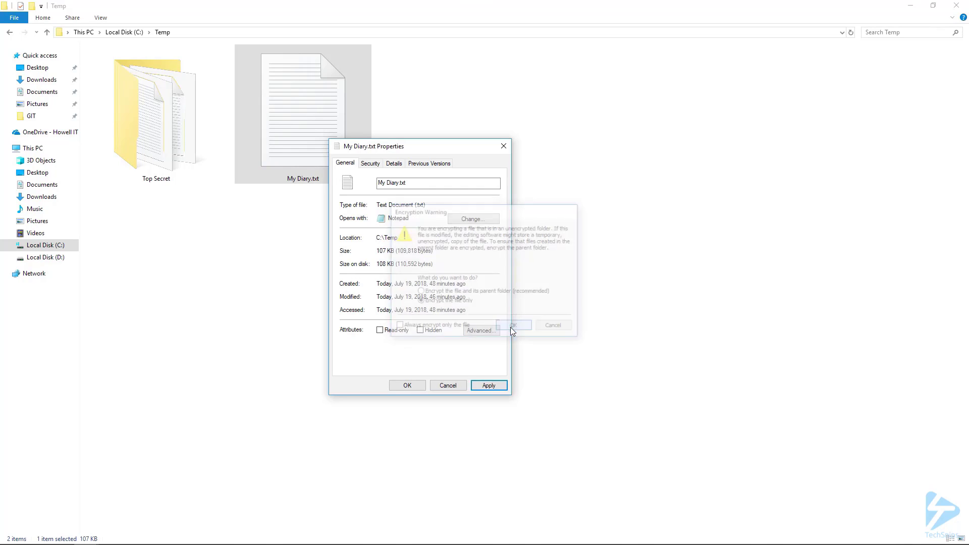
click(407, 386)
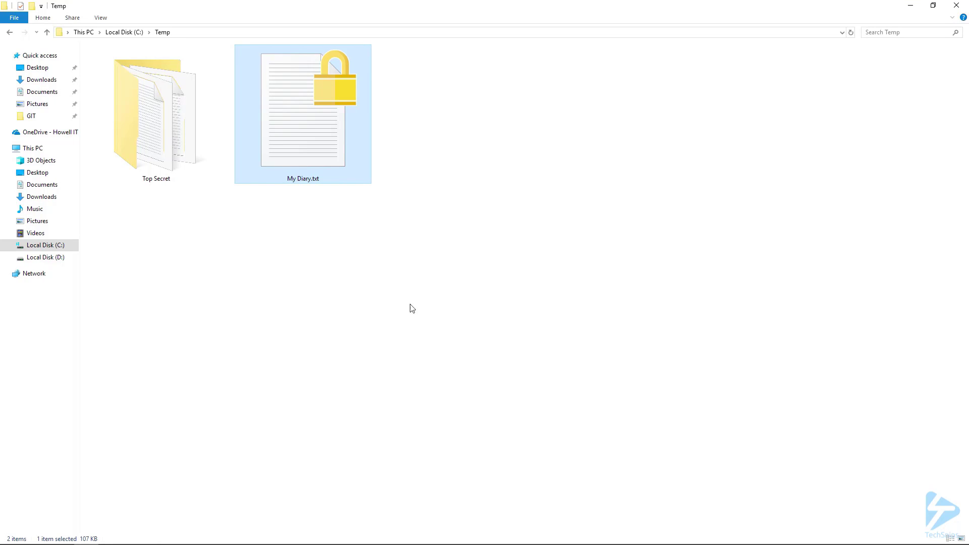
- Clear Encrypt contents in My Diary.txt's advanced attributes and apply the change
right_click(331, 153)
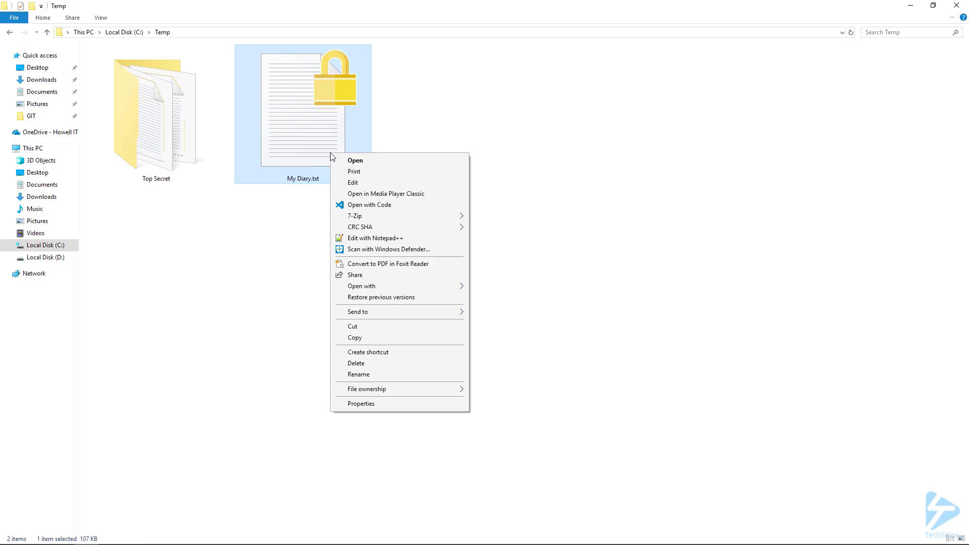
click(361, 403)
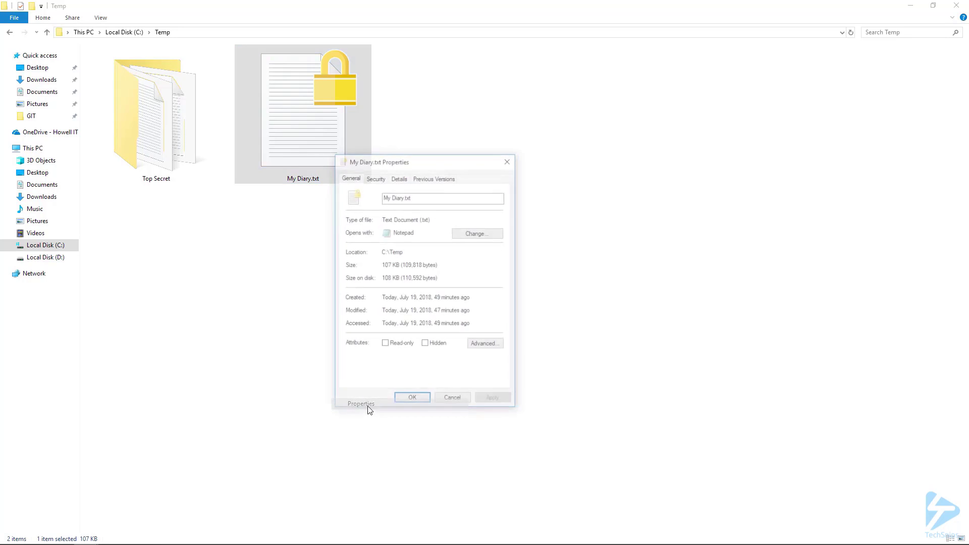
click(486, 345)
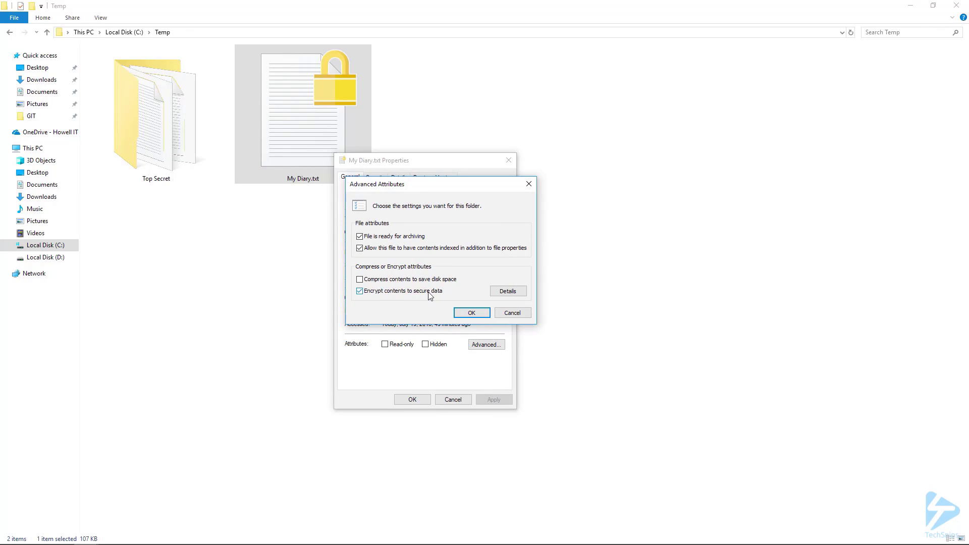
click(470, 314)
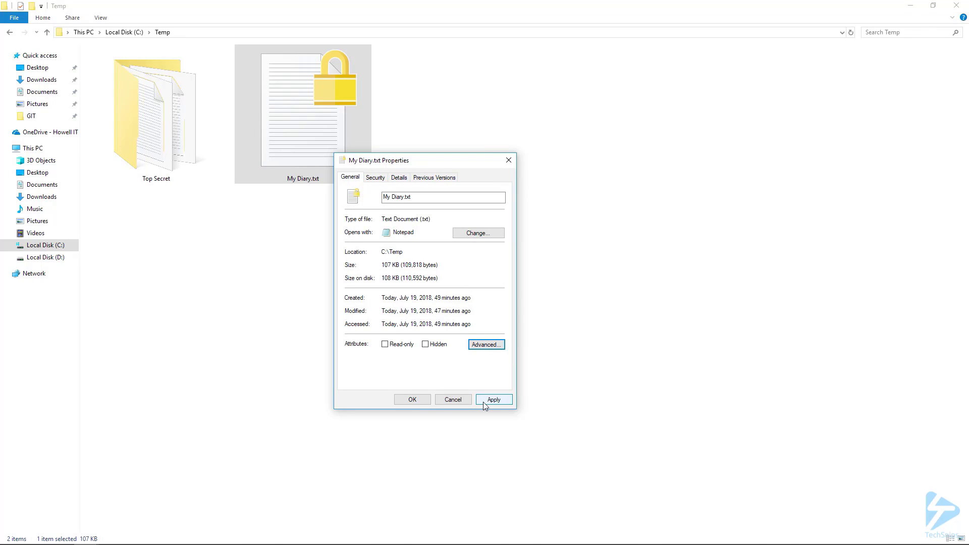
click(483, 400)
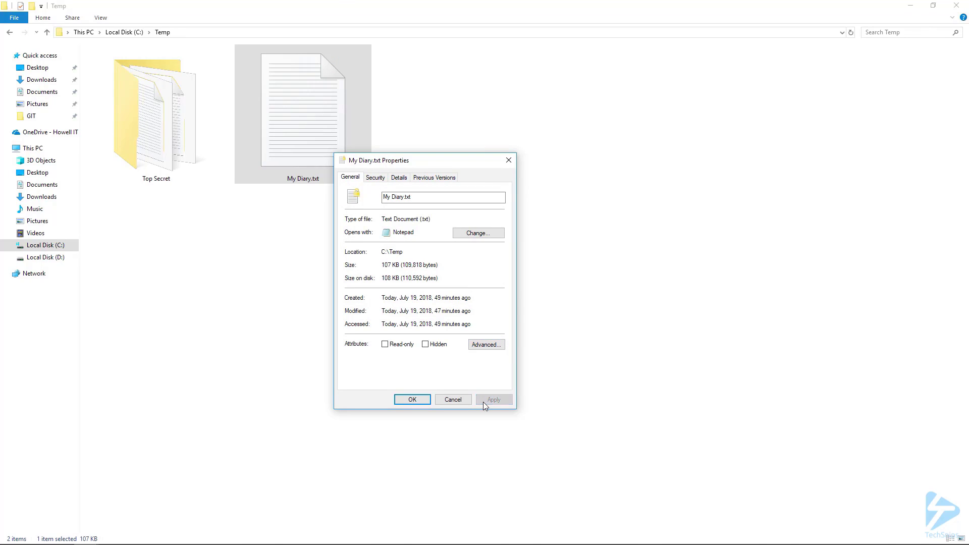
click(409, 400)
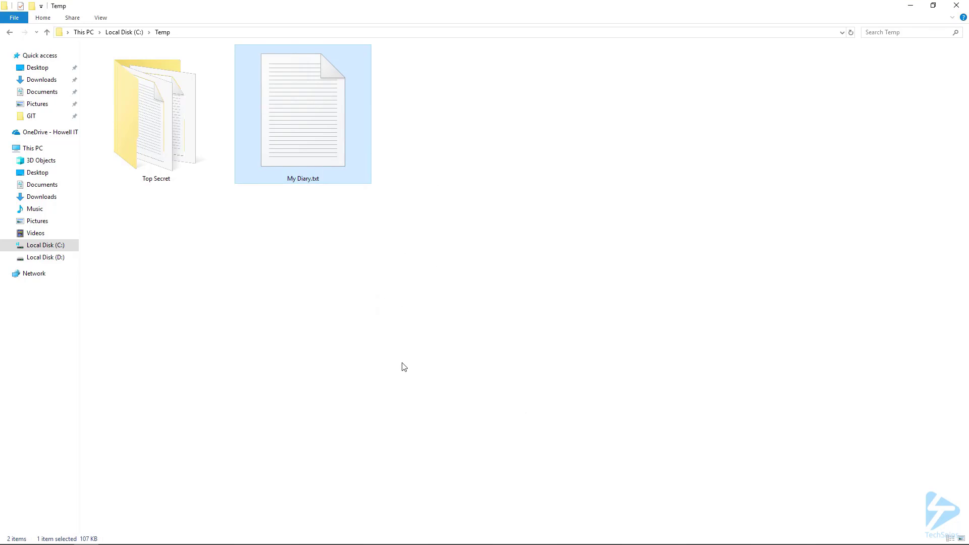
- Encrypt the Top Secret folder with 'Apply changes to this folder only'
right_click(165, 145)
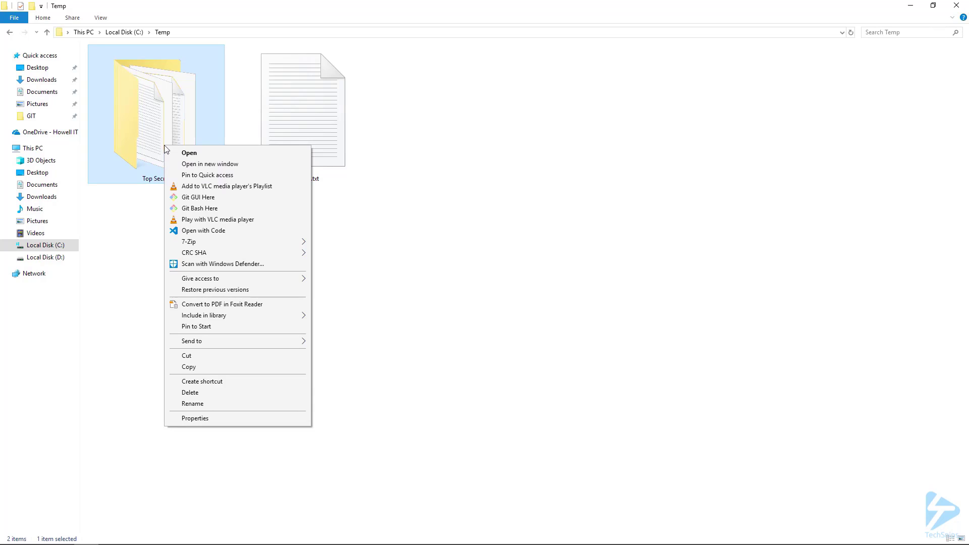
click(207, 418)
click(300, 317)
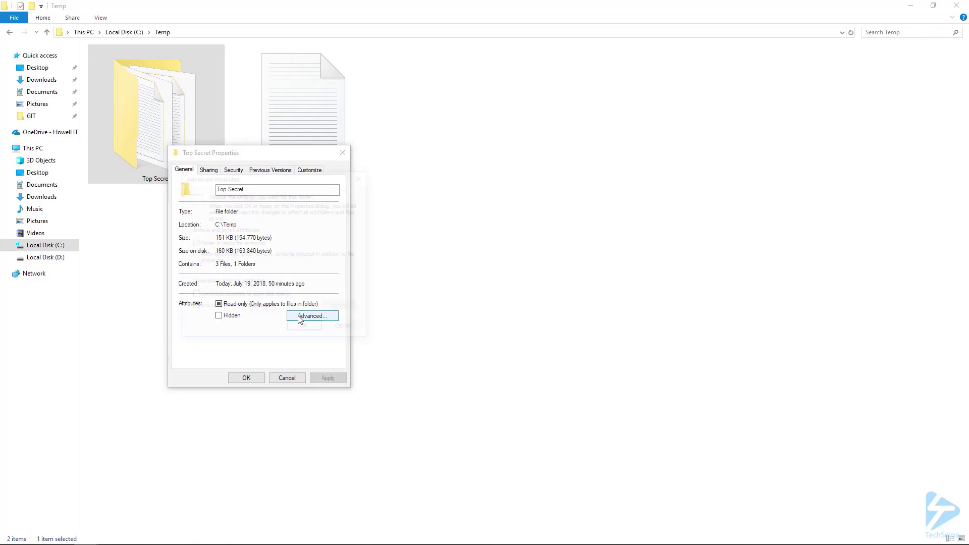
click(249, 310)
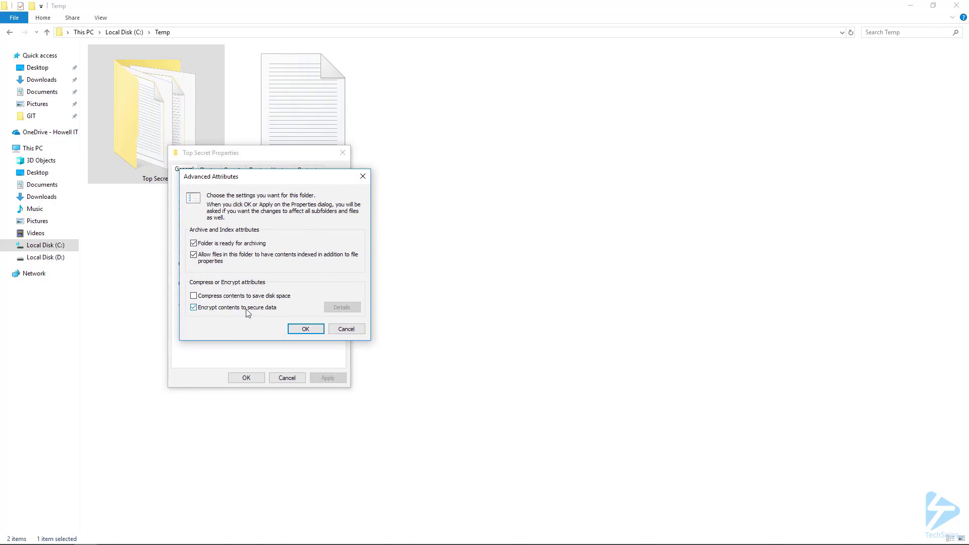
click(303, 329)
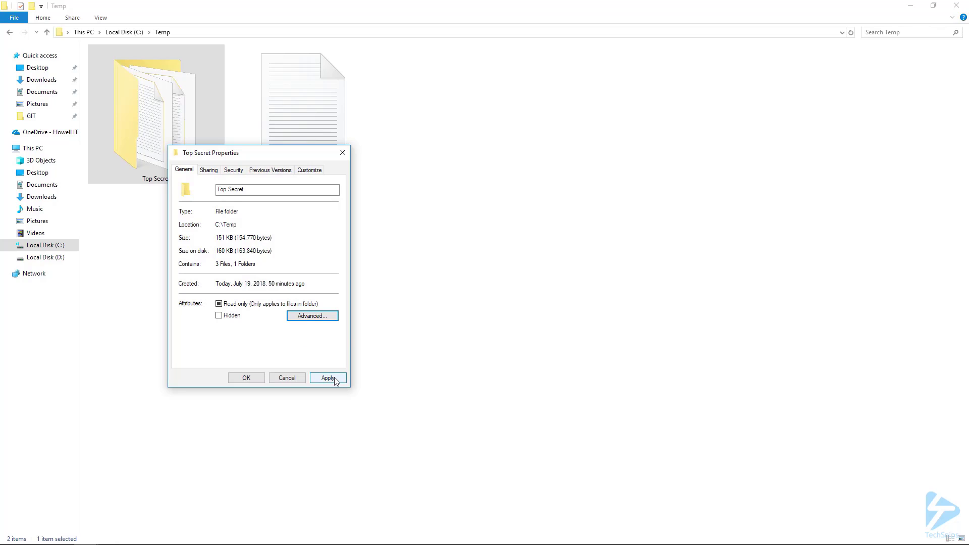
click(328, 377)
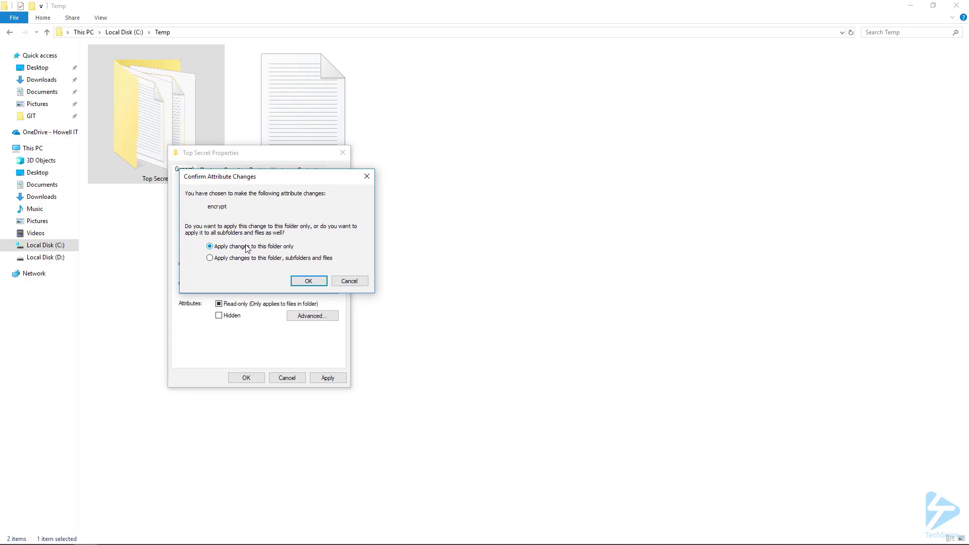
click(309, 281)
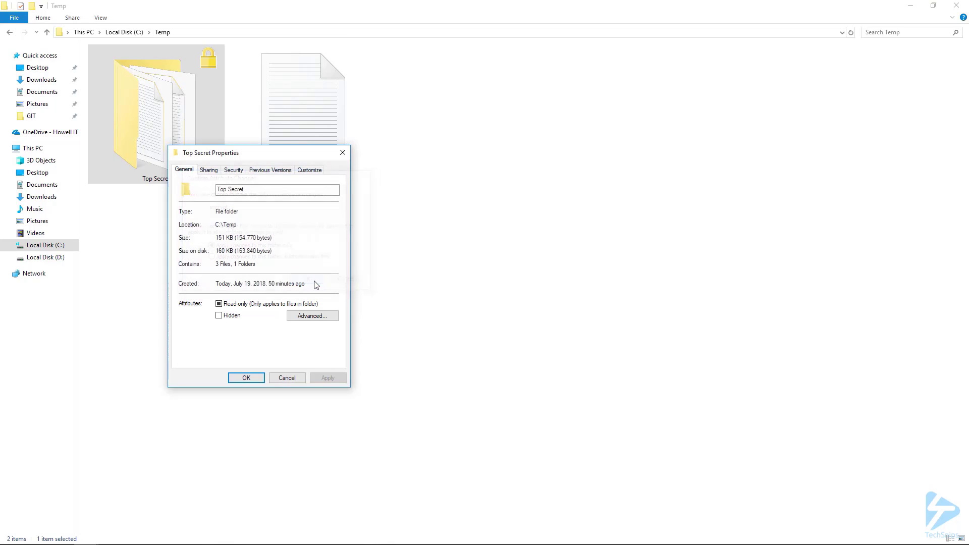
click(246, 378)
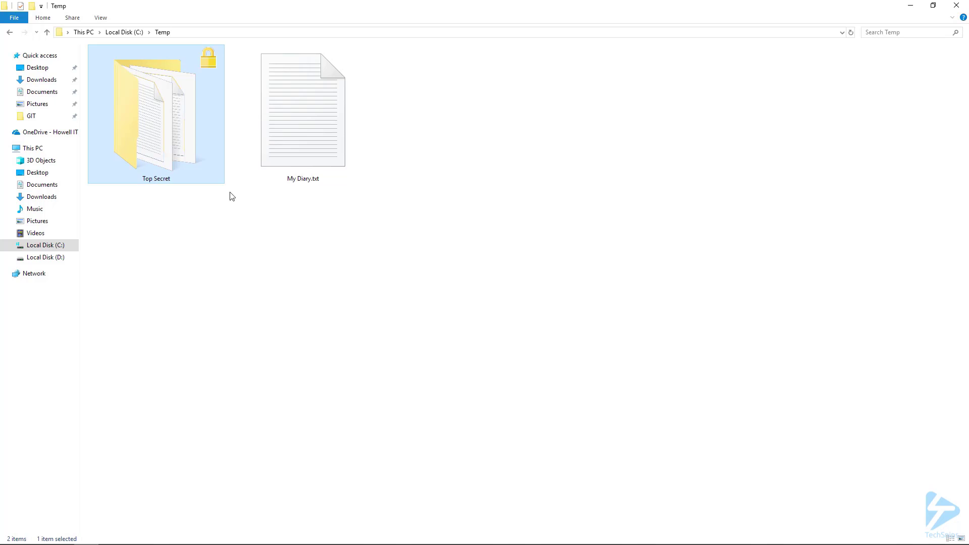
double_click(204, 148)
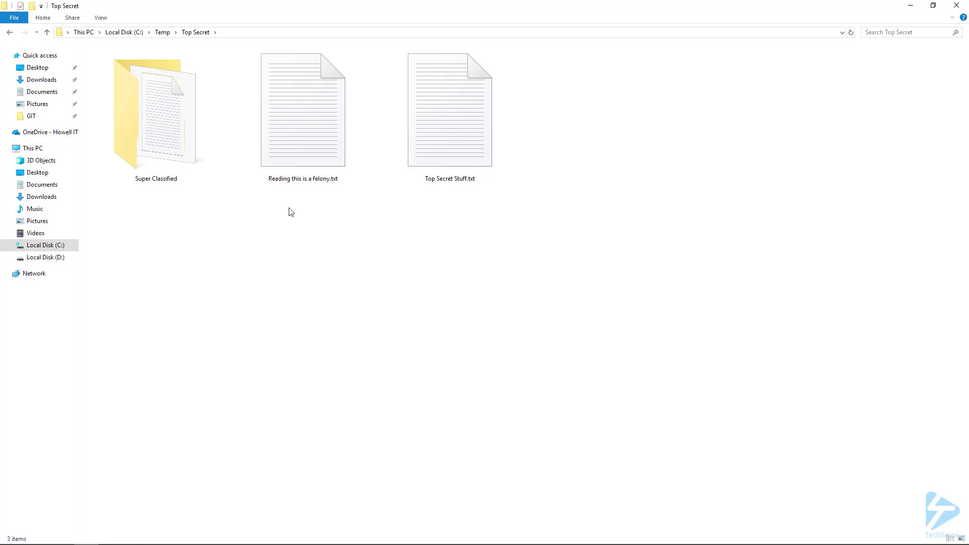
double_click(184, 110)
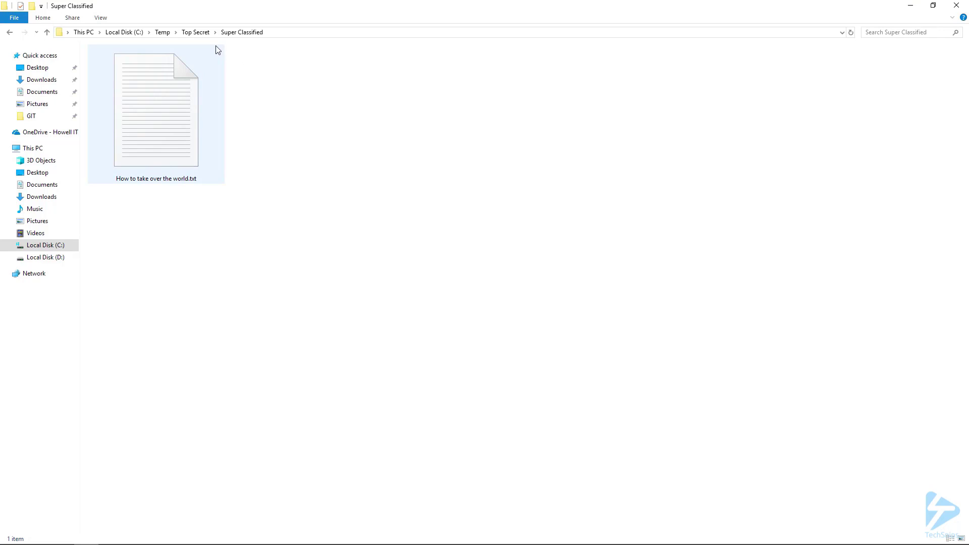
click(165, 32)
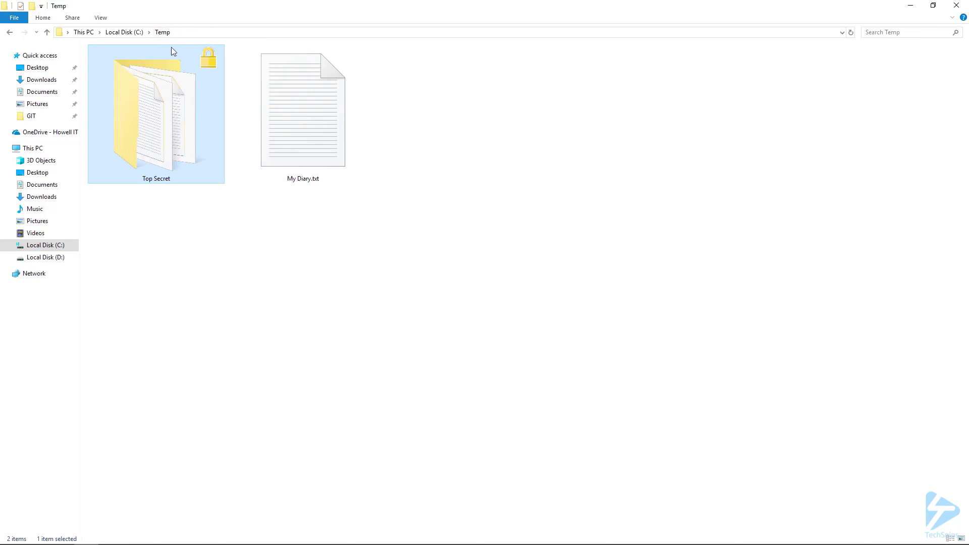
- Remove encryption from Top Secret, applying it to the folder, subfolders and files
right_click(179, 114)
click(213, 402)
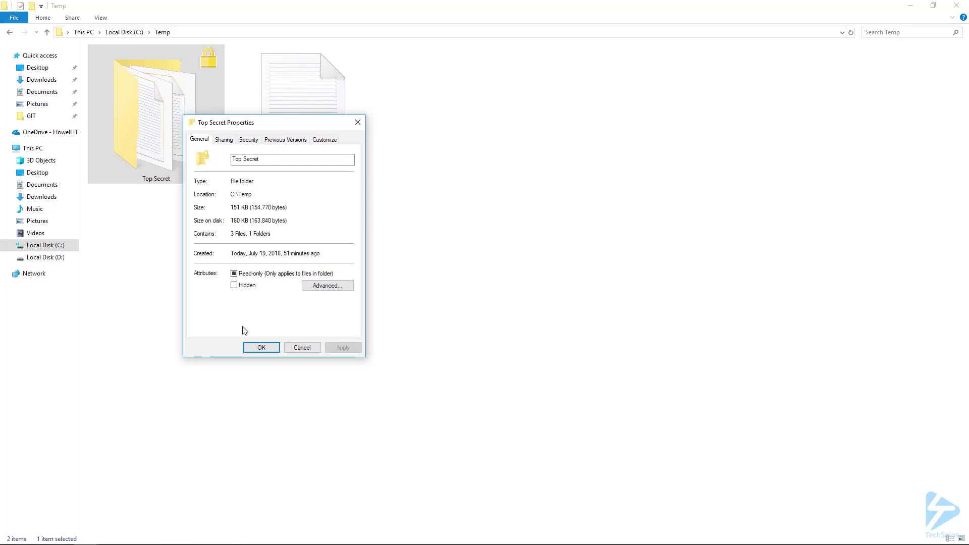
click(318, 288)
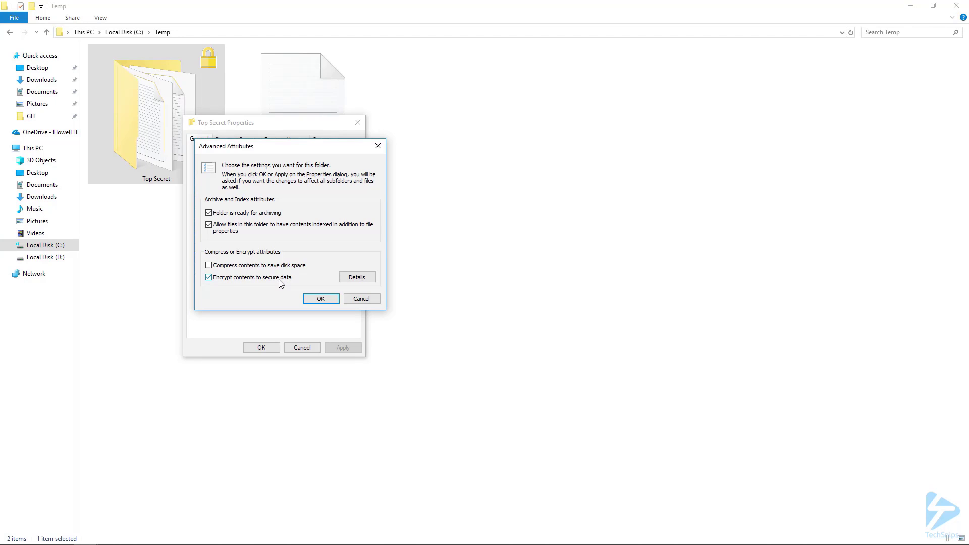
click(314, 299)
click(338, 348)
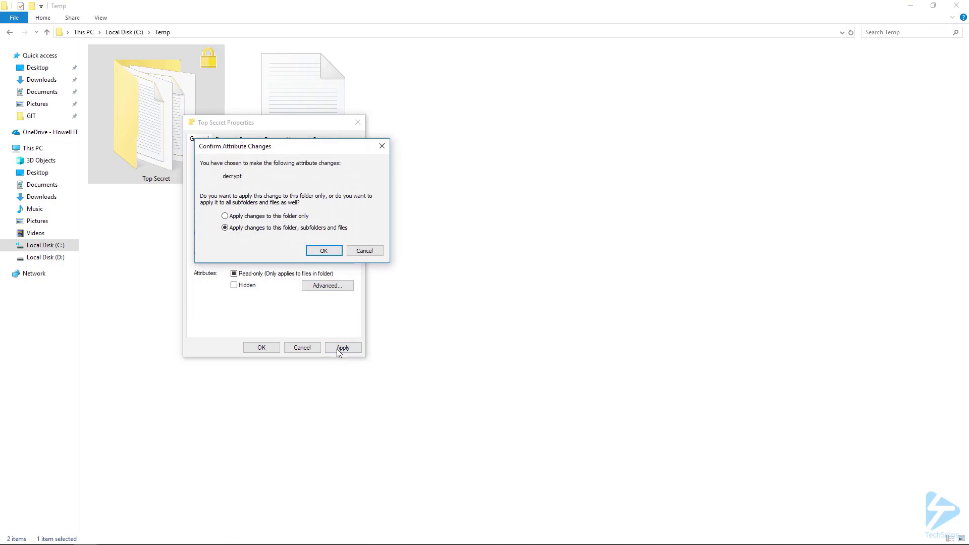
click(321, 251)
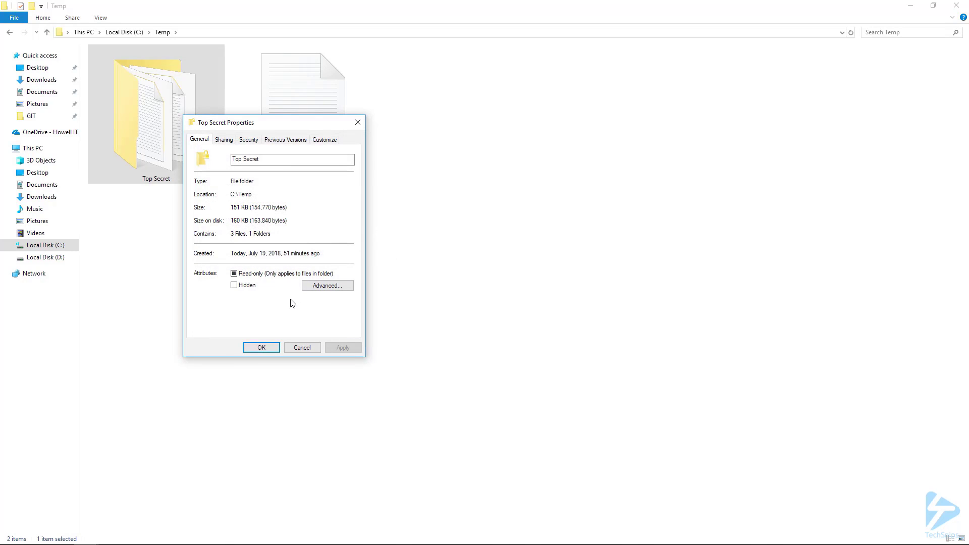
- Re-encrypt Top Secret, applying the change to its subfolders and files too
click(316, 289)
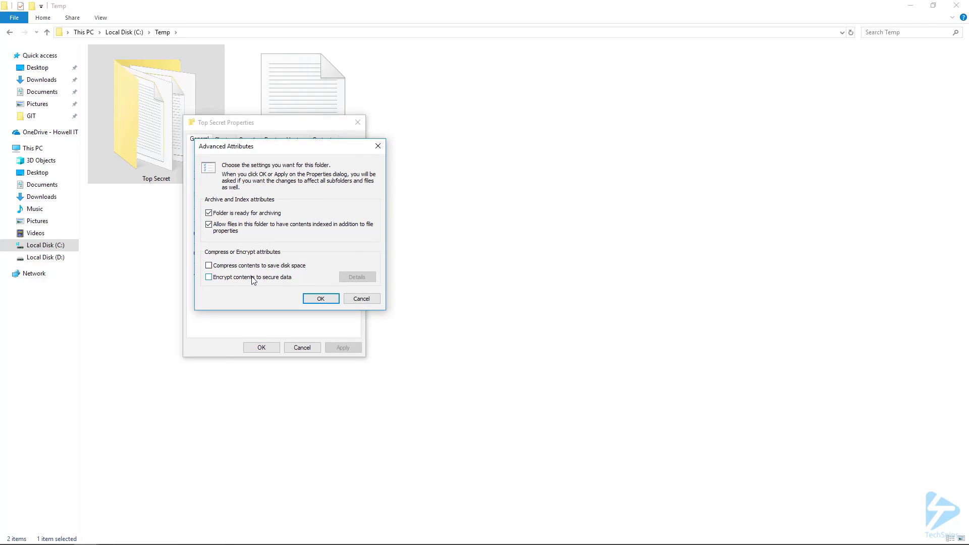
click(253, 278)
click(320, 299)
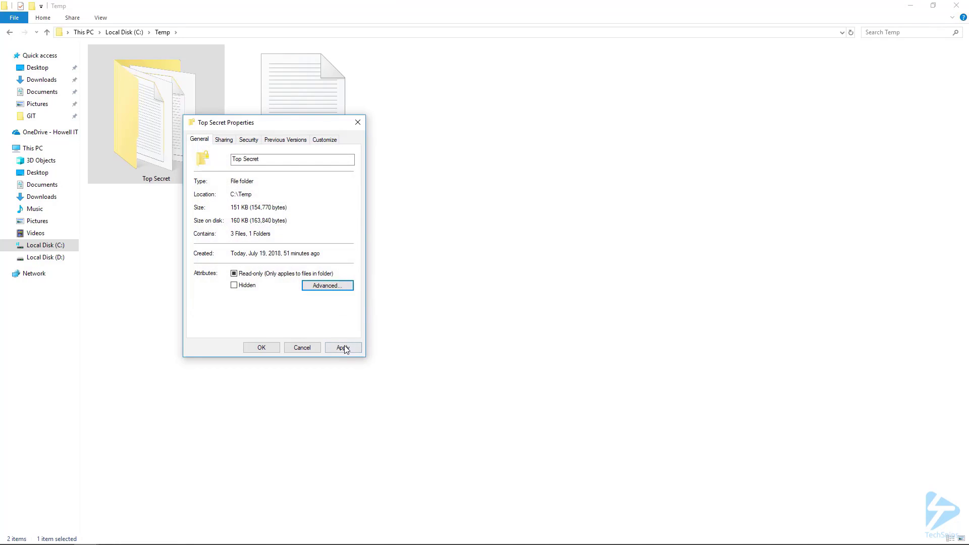
click(344, 348)
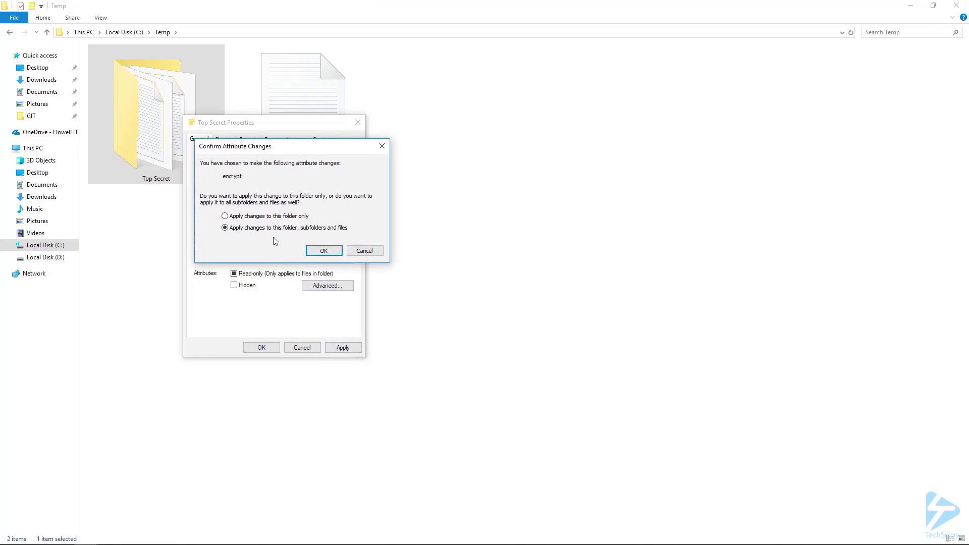
click(316, 251)
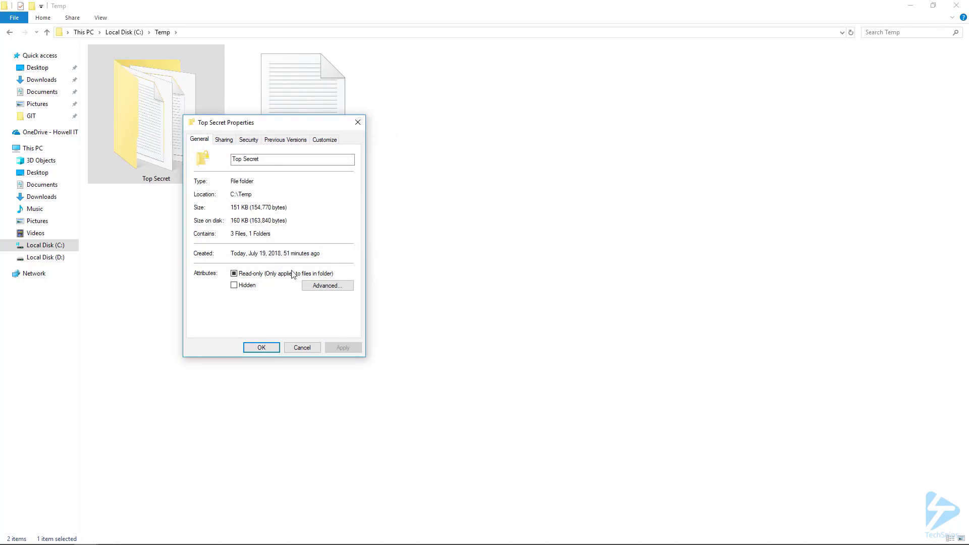
click(261, 347)
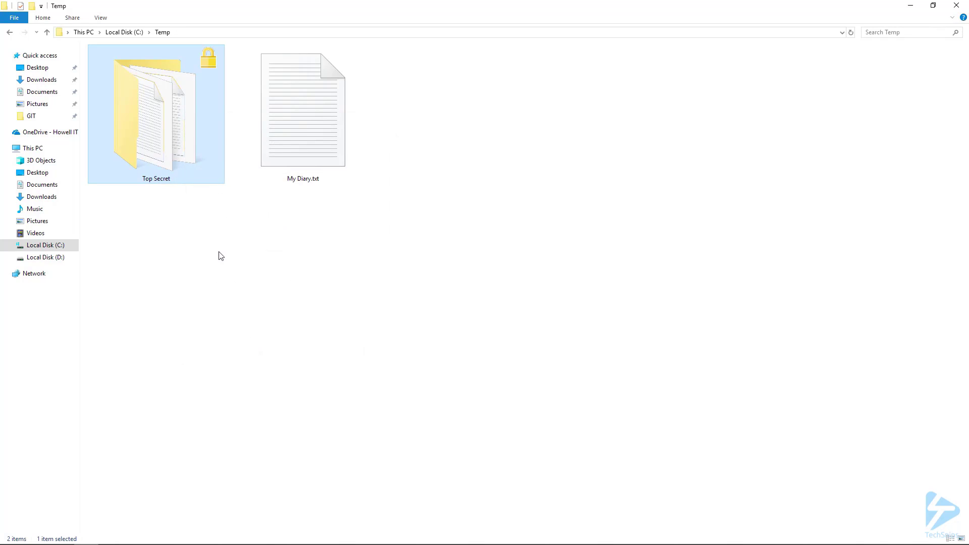
double_click(185, 148)
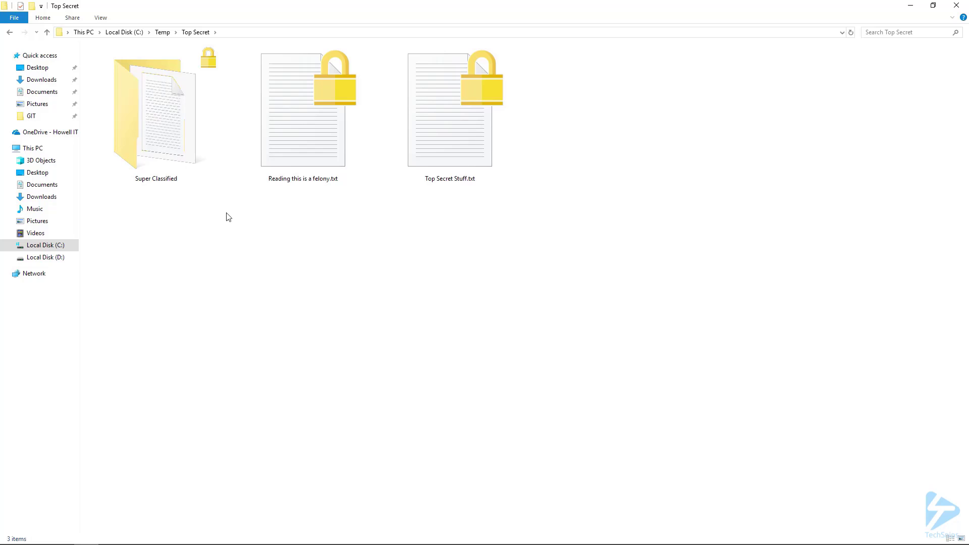
double_click(188, 162)
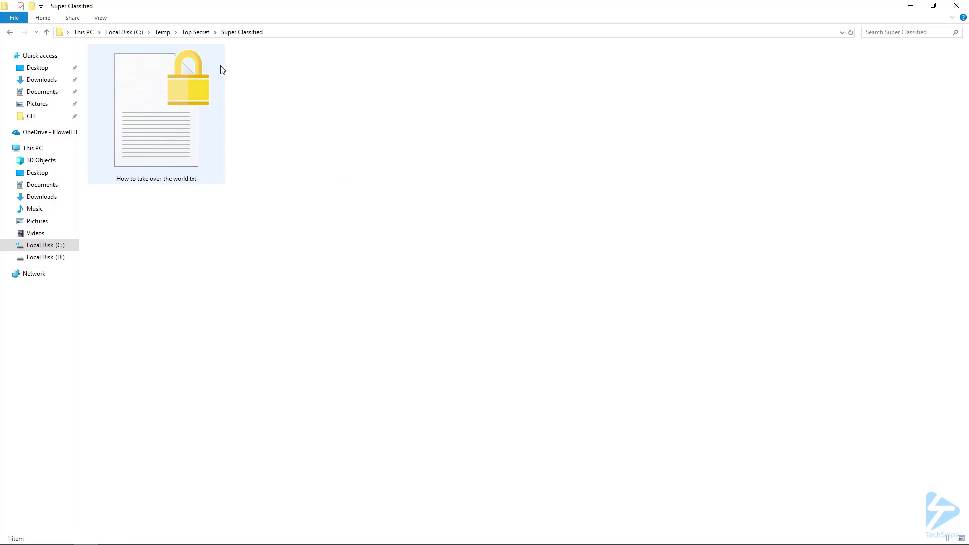
click(163, 32)
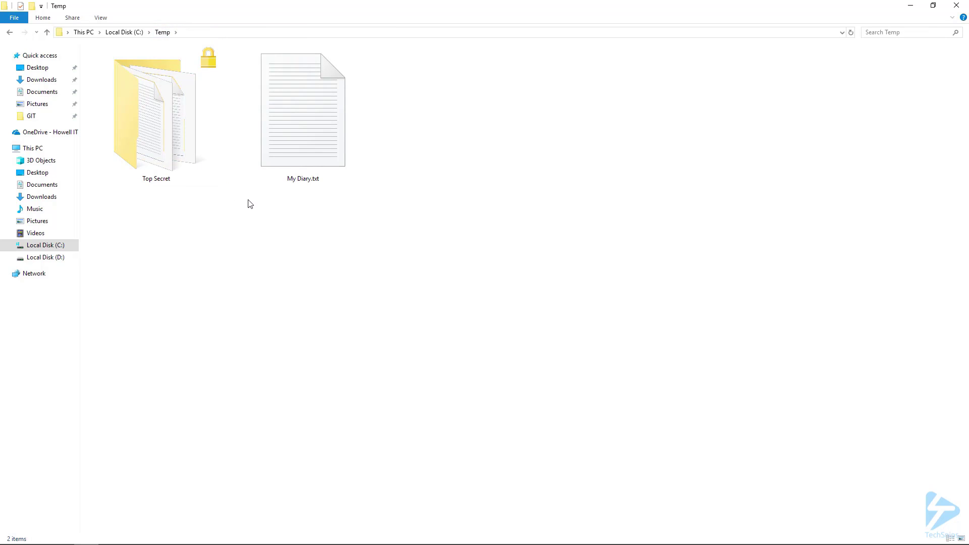